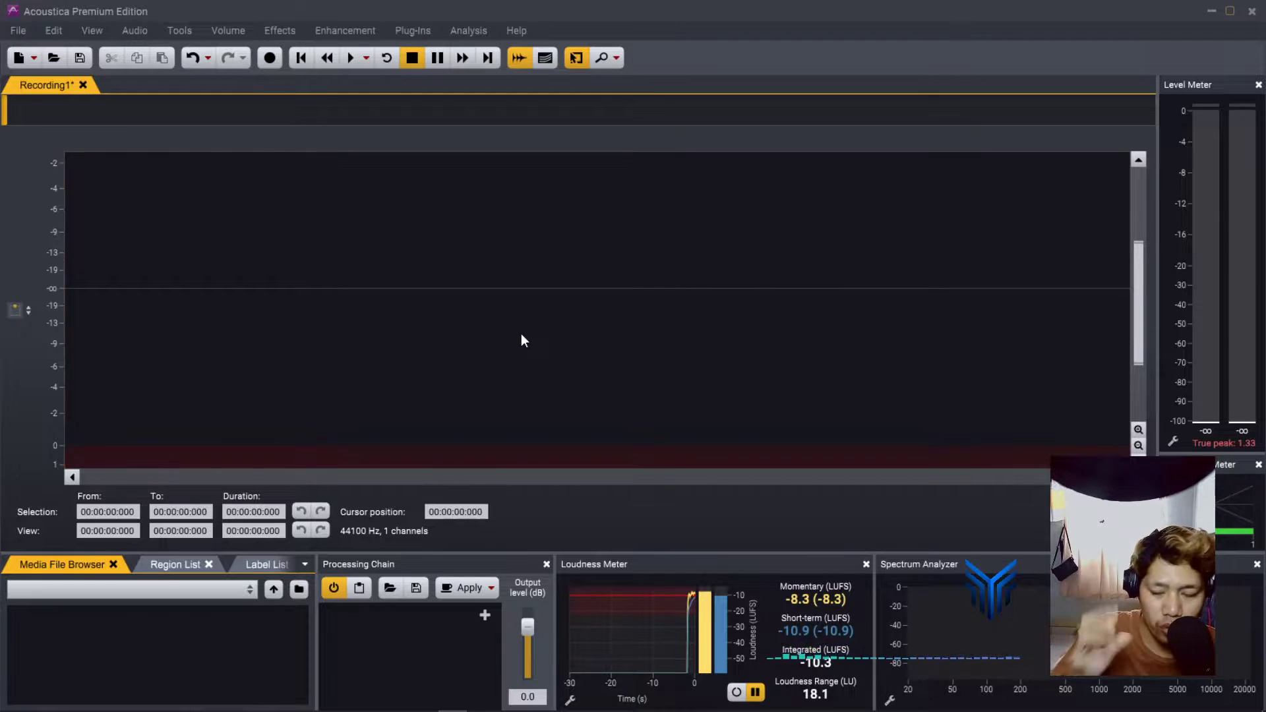
Load the song file "Sah Dadi Pengangguran - Yan Srikandi Official" from New folder into the audio editor
key("super")
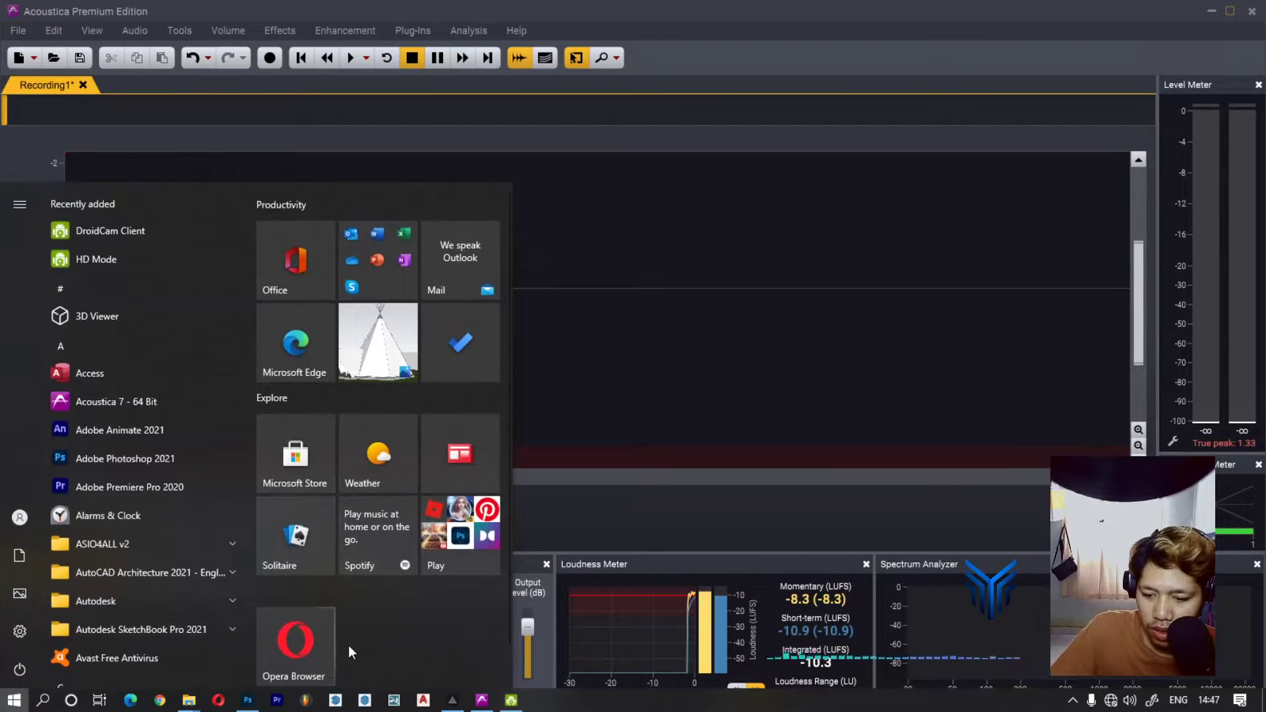
mouse_move(189, 699)
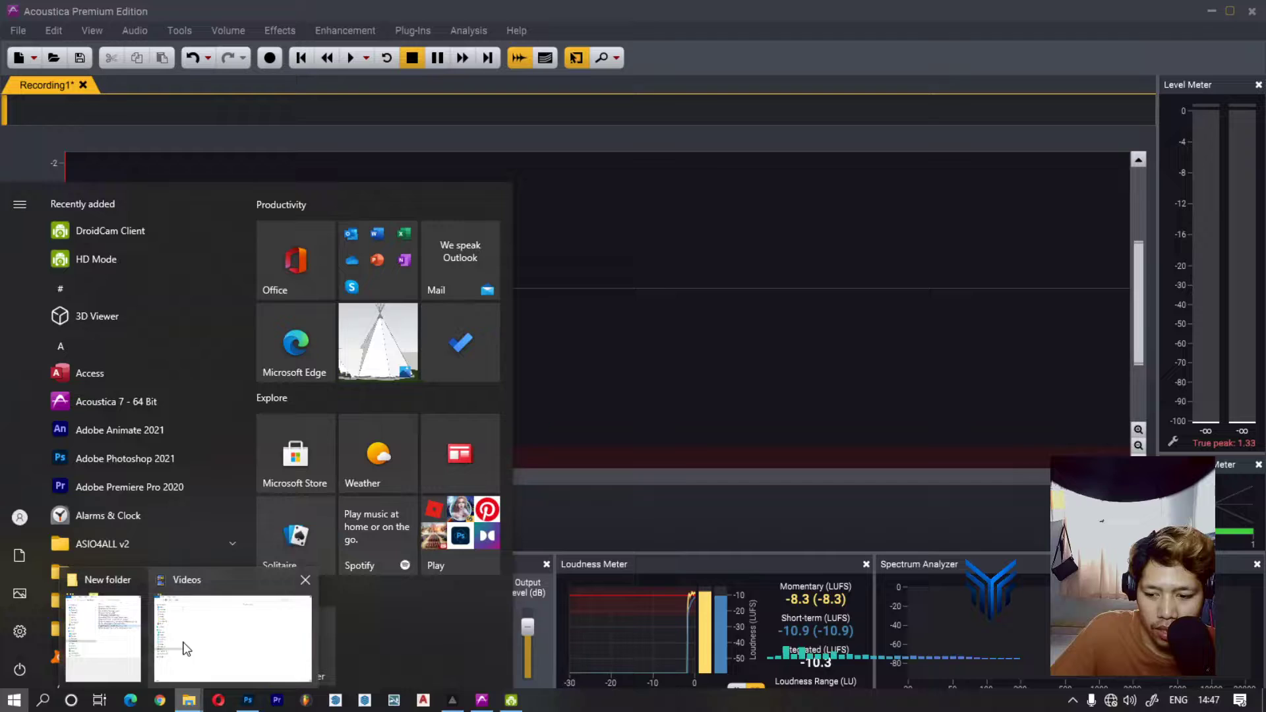
left_click(124, 630)
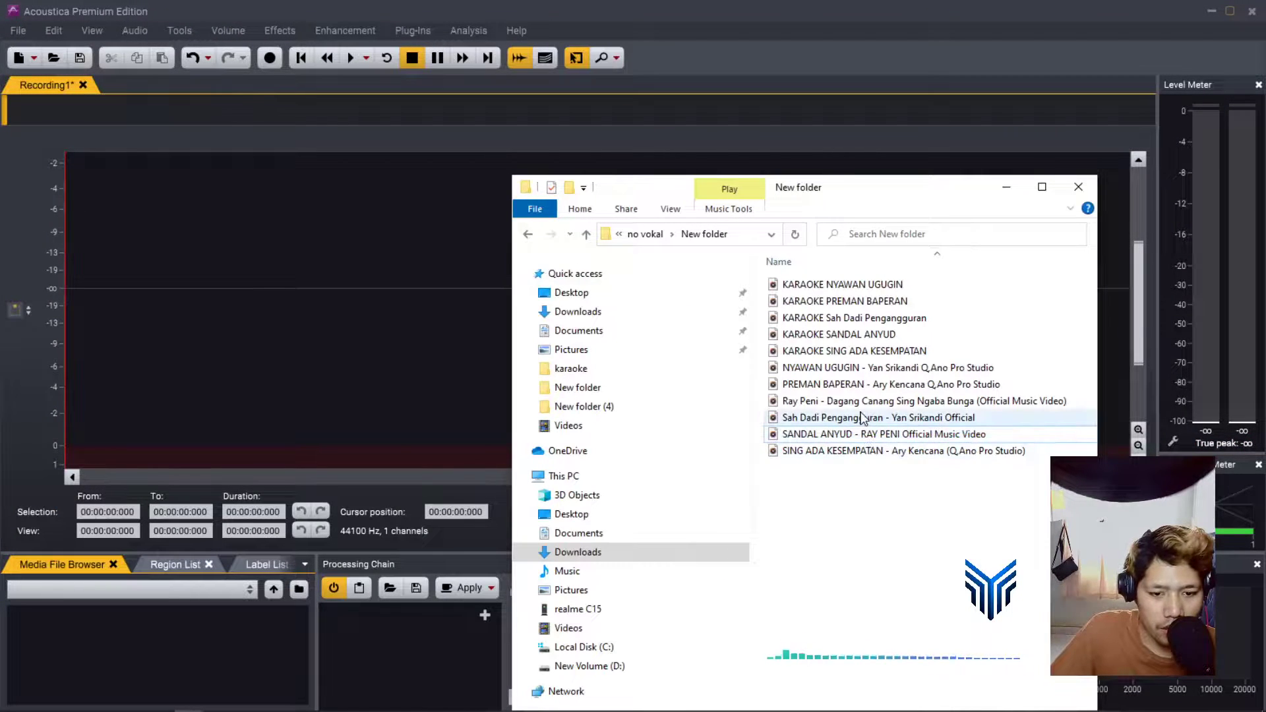
left_click_drag(867, 418, 362, 326)
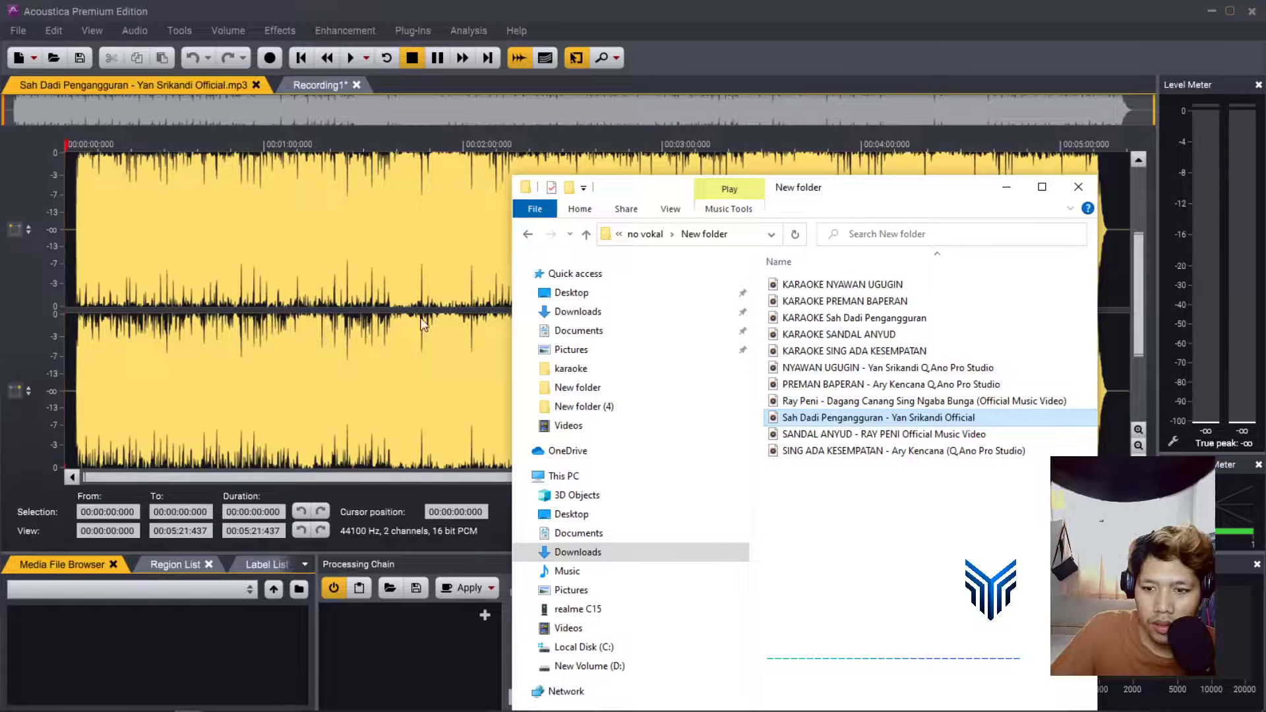
left_click(1006, 186)
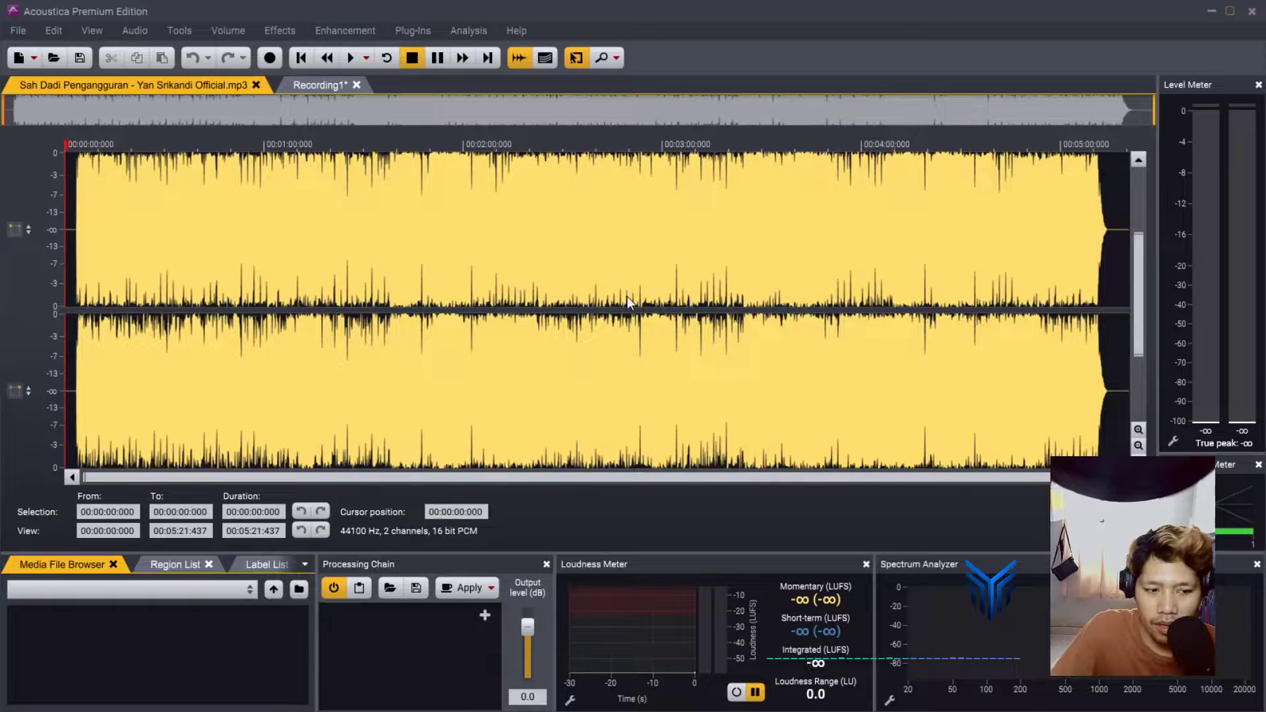
Listen to the original song from about 16, 25 and 40 seconds, and stop playback
left_click(119, 153)
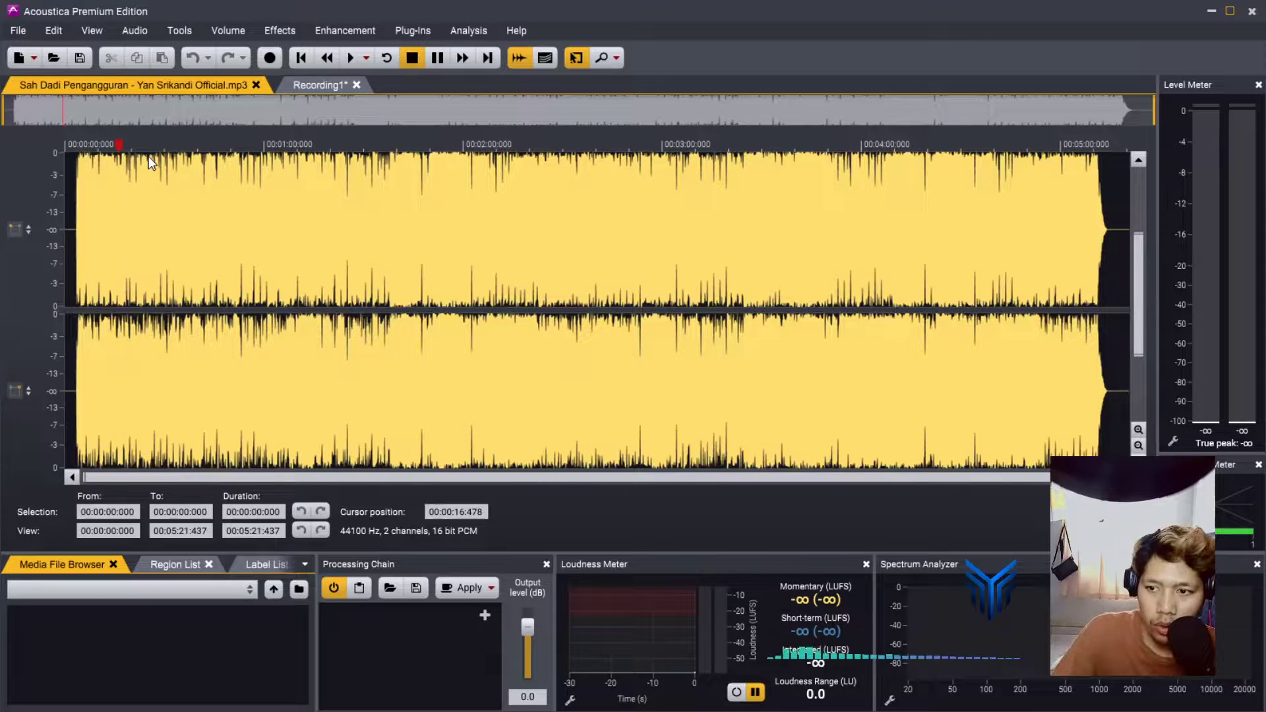
key("space")
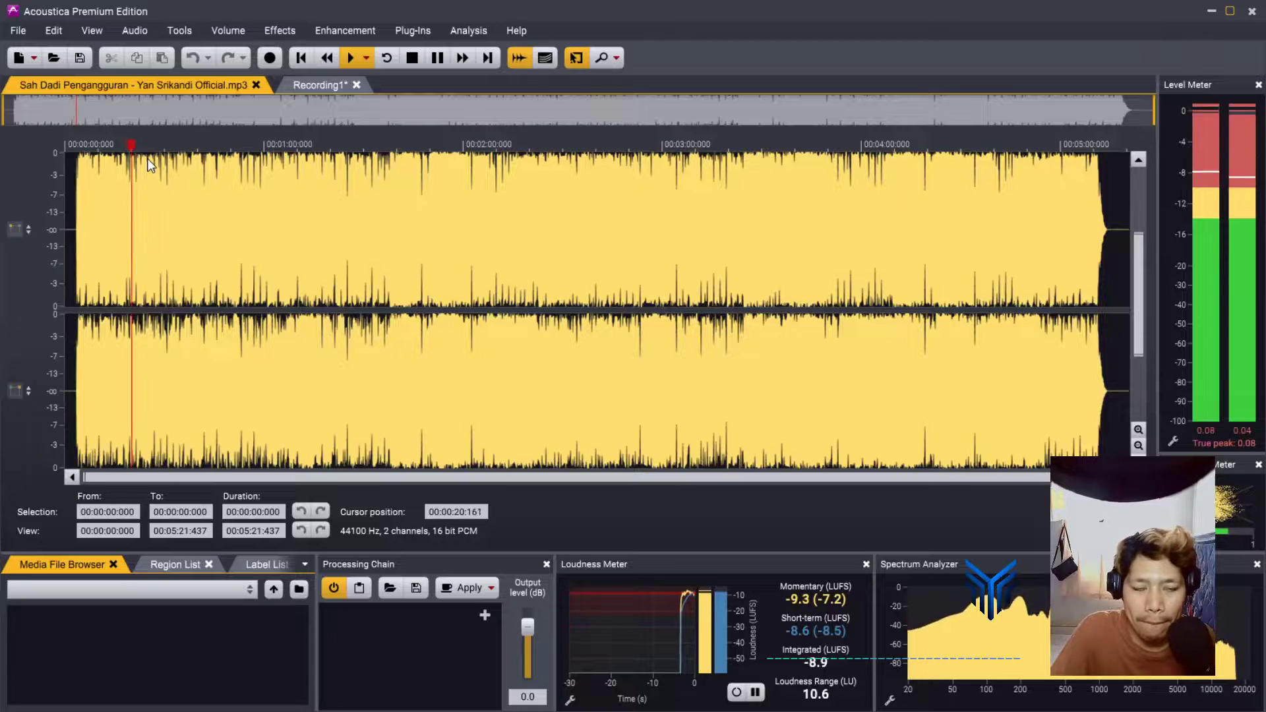
left_click(150, 150)
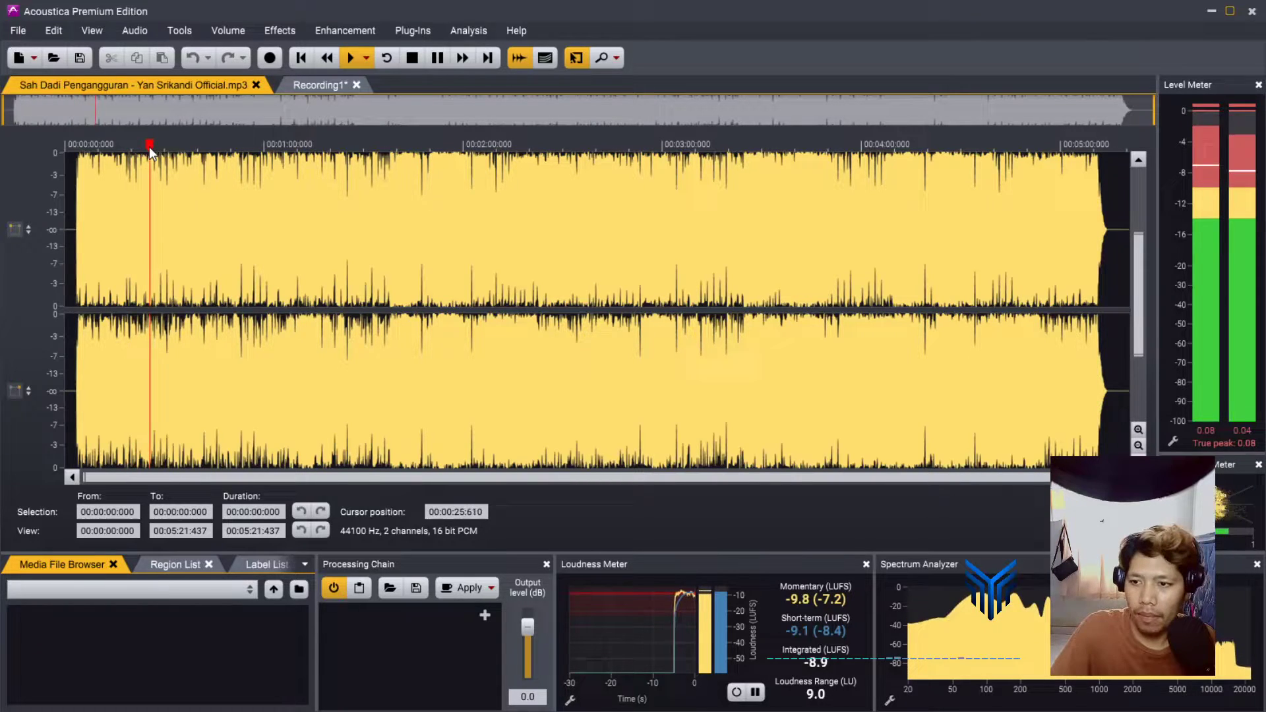
left_click(199, 147)
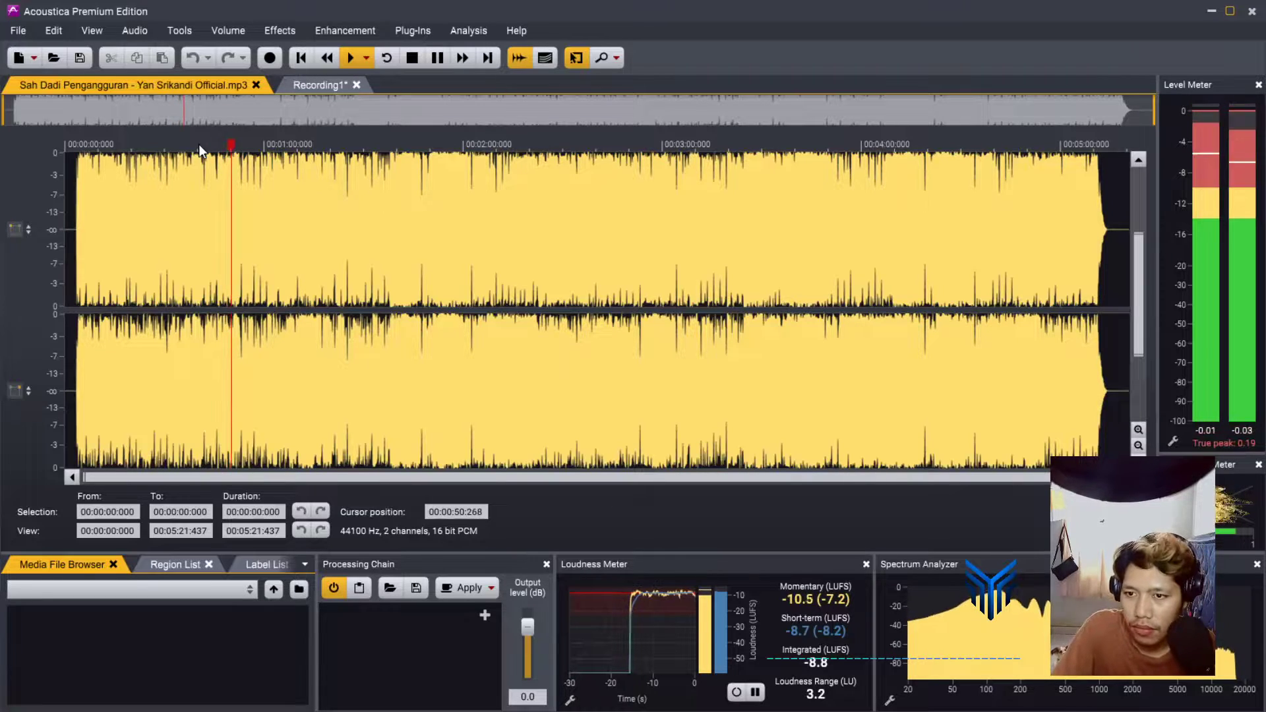
key("space")
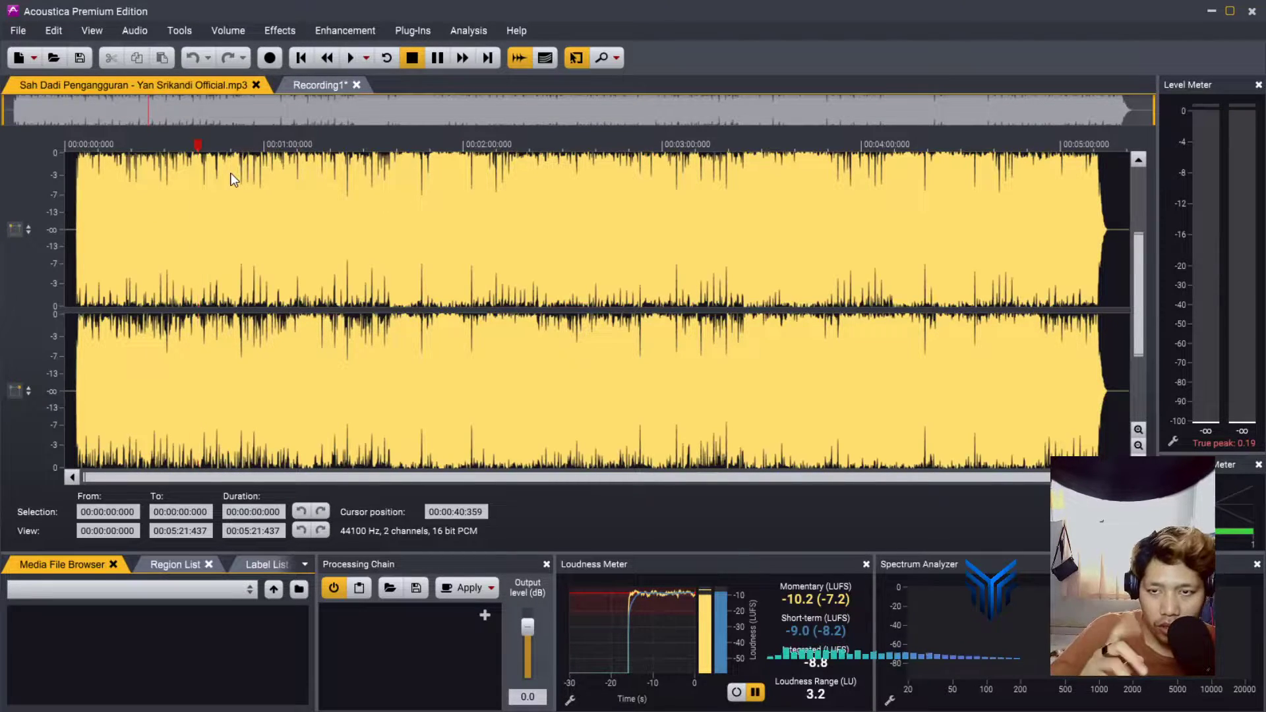
Select the whole track and set up Remix with the Karaoke preset and the Vocals and accompaniment stem format
key("ctrl+a")
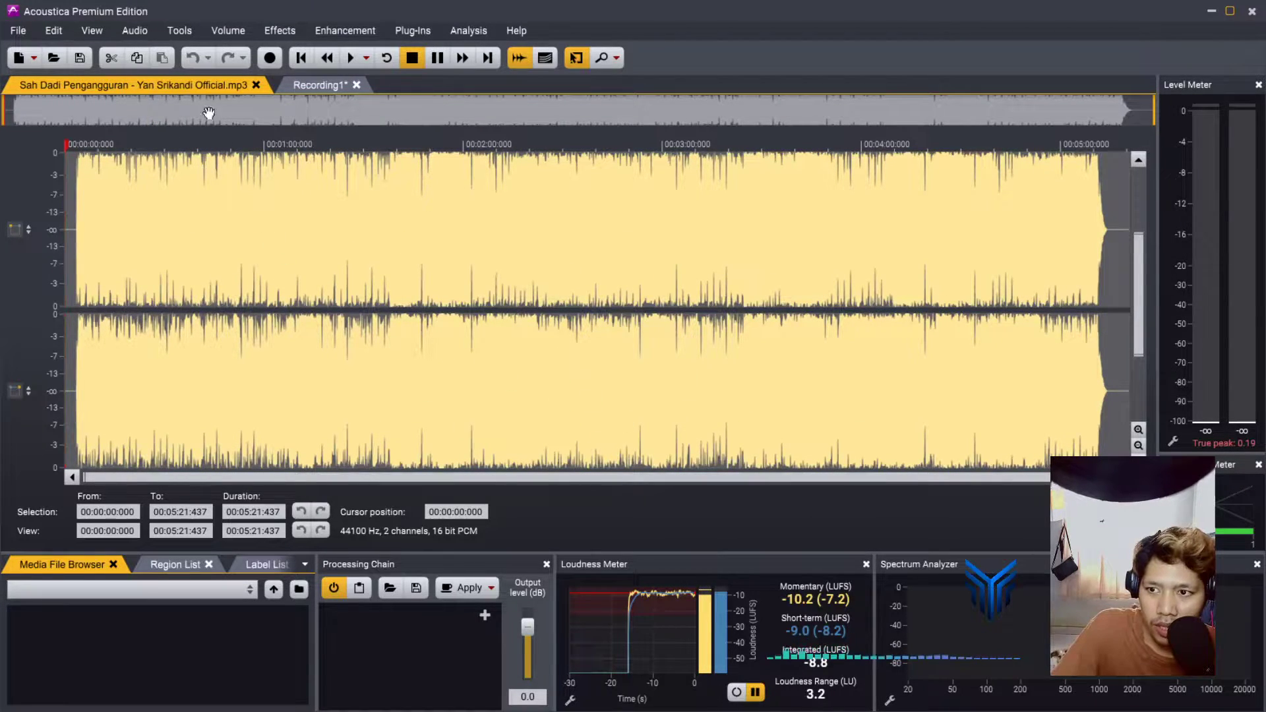
left_click(179, 31)
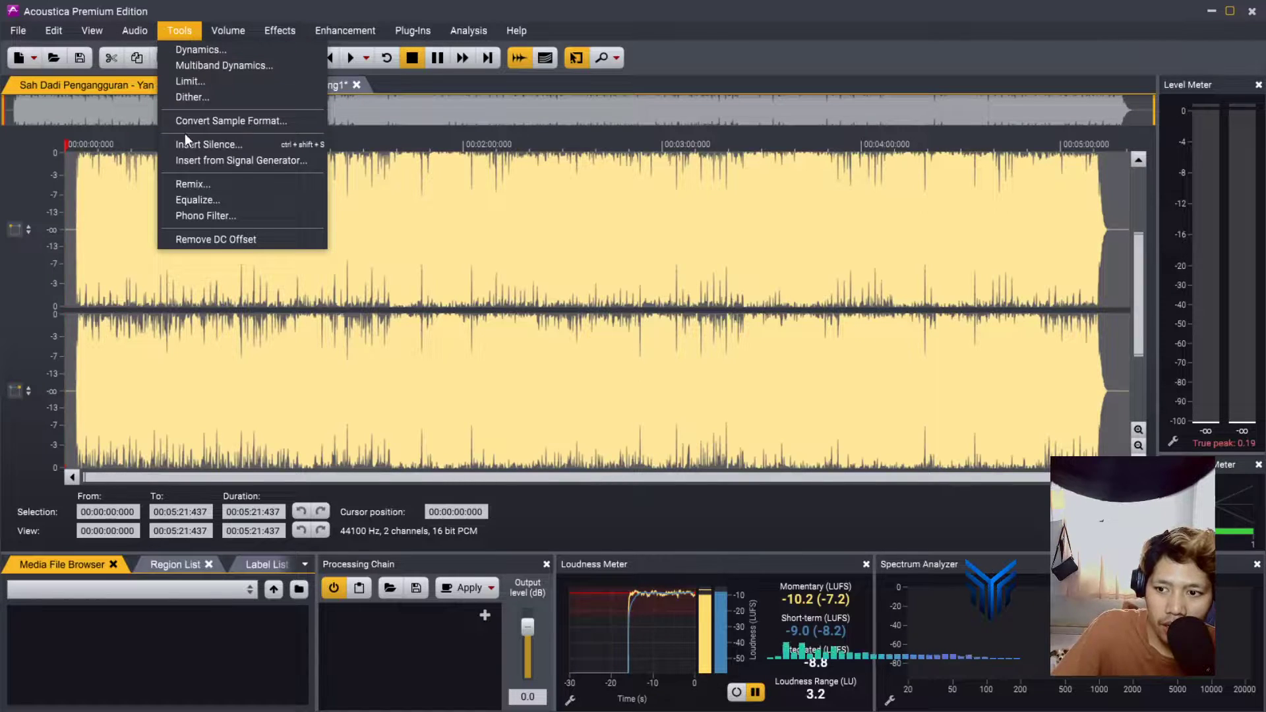
left_click(197, 182)
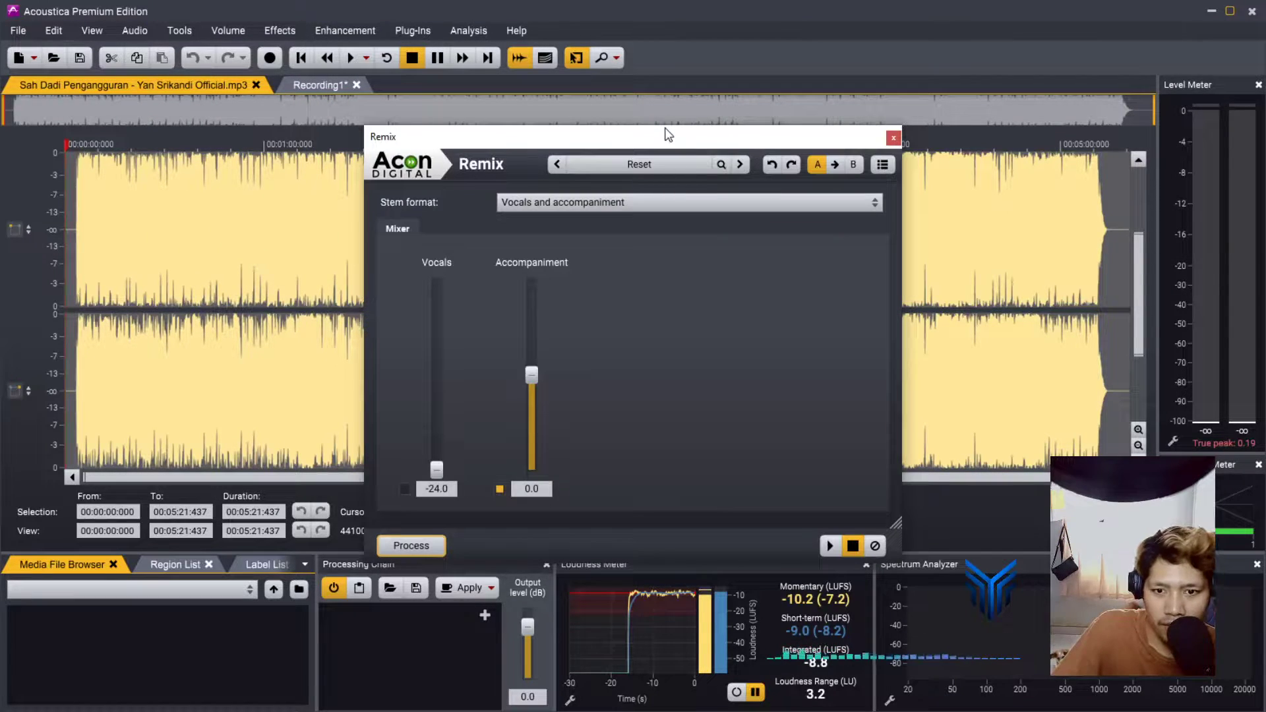
left_click_drag(668, 135, 892, 125)
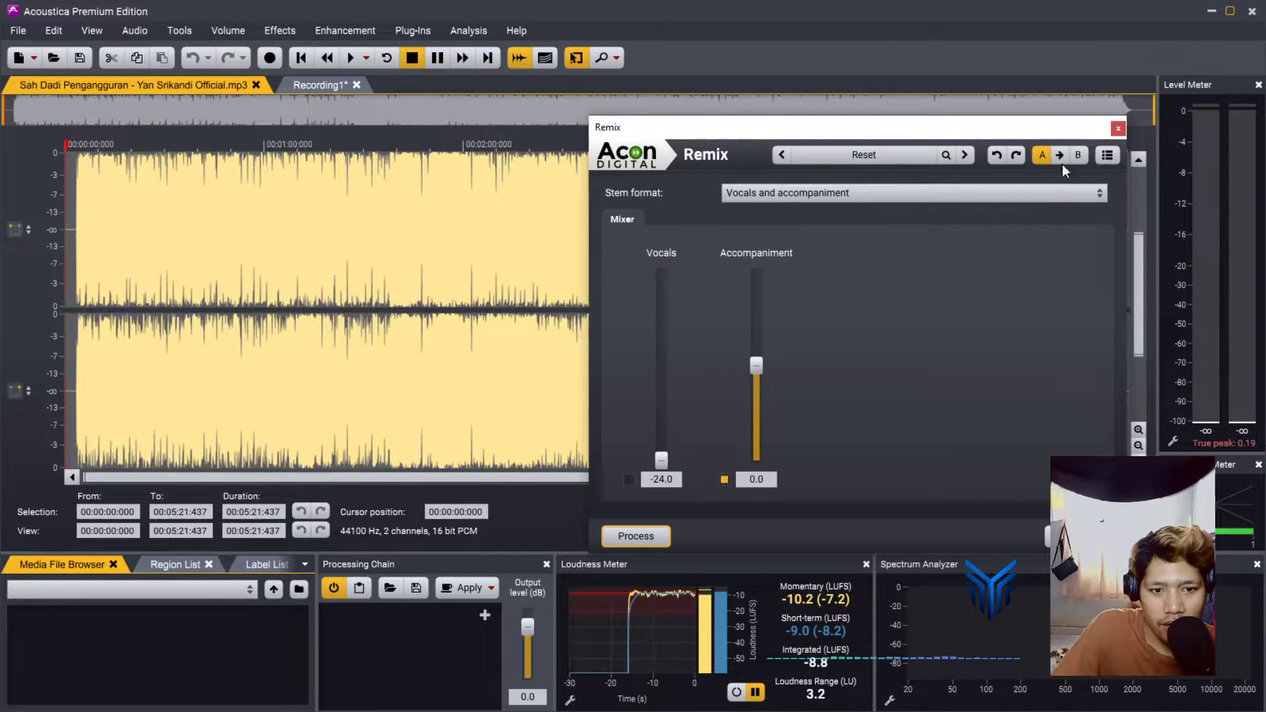
left_click(869, 152)
left_click(868, 153)
left_click(869, 156)
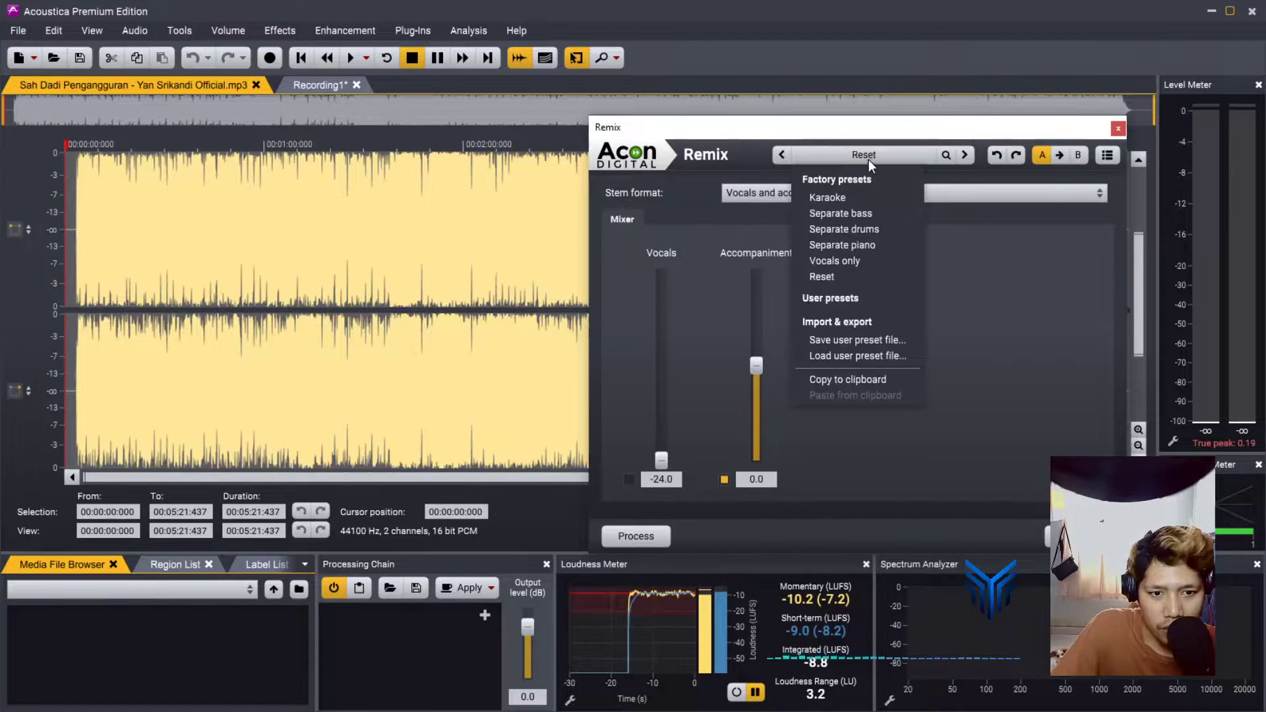
left_click(840, 196)
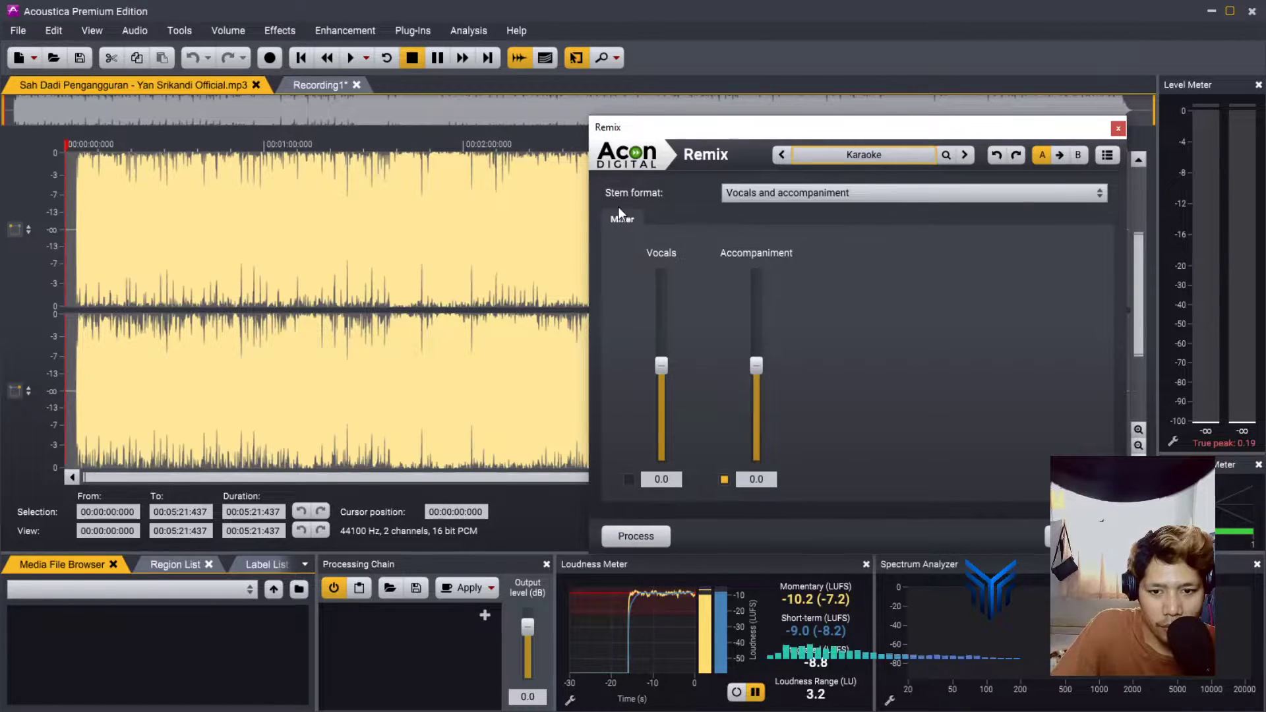
left_click(770, 193)
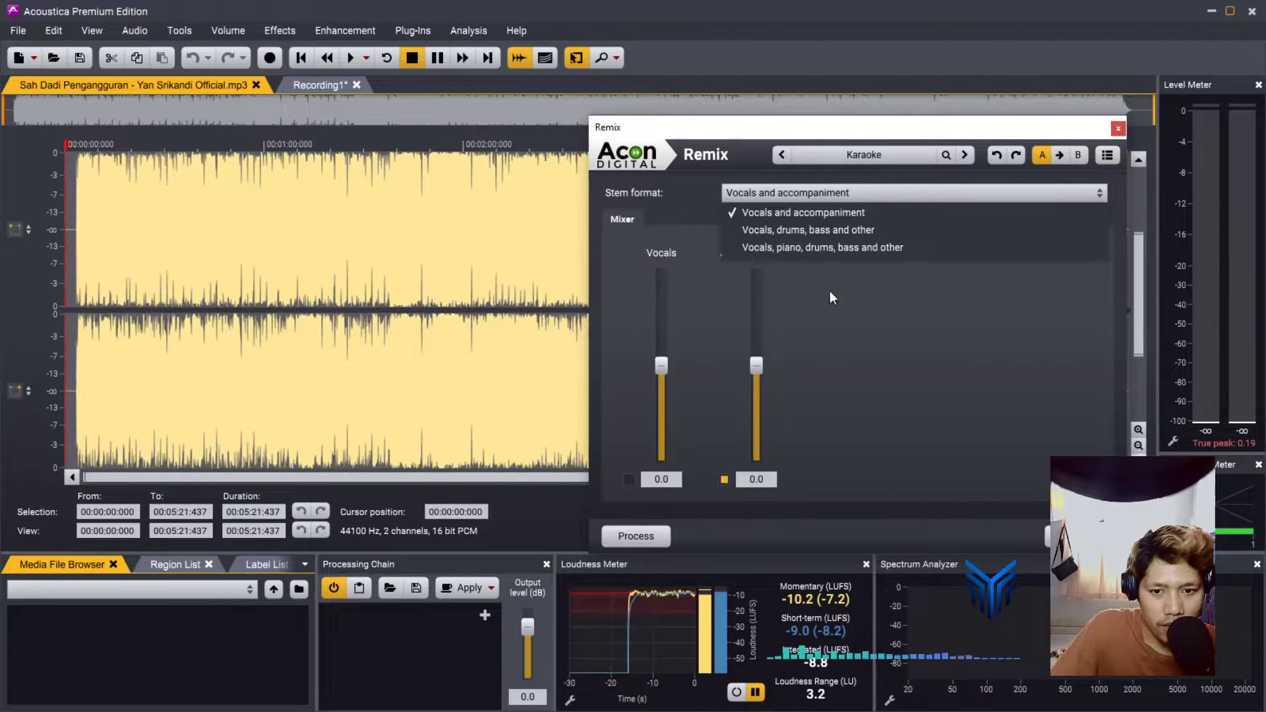
left_click(788, 215)
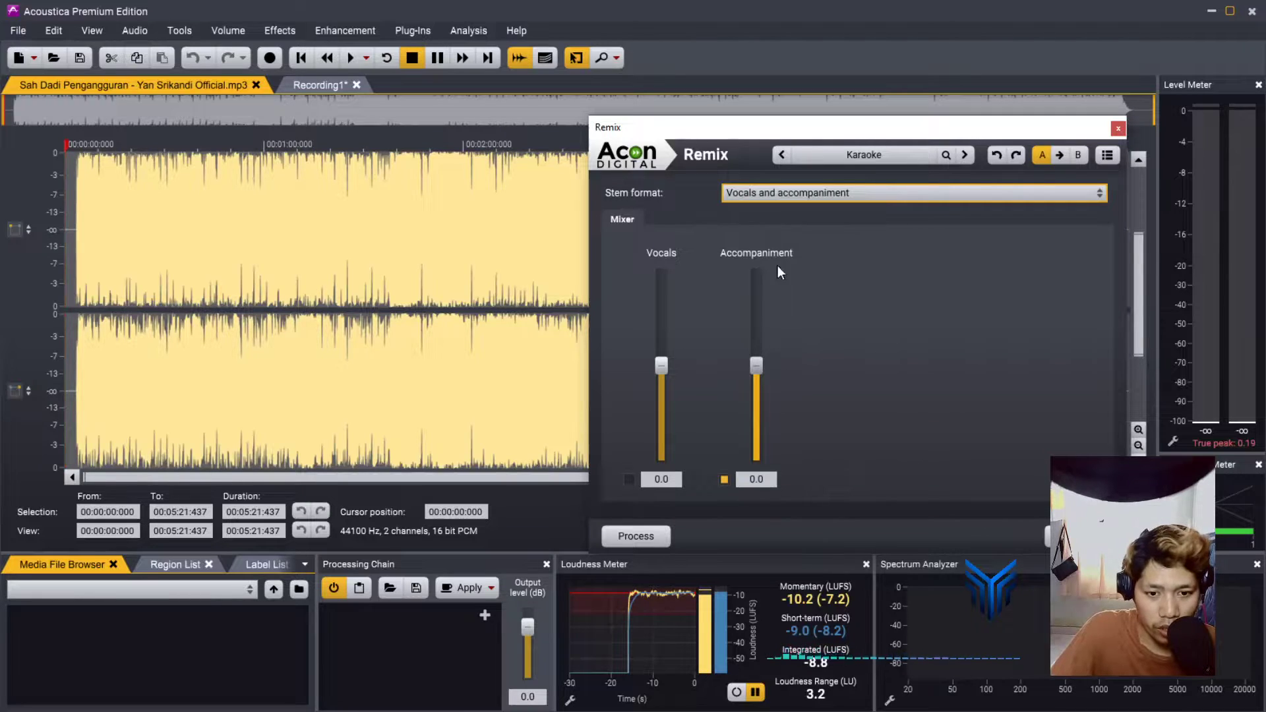
Set the stem format to Vocals, drums, bass and other, and lower the vocals, bass and other levels to -24.0
left_click(782, 196)
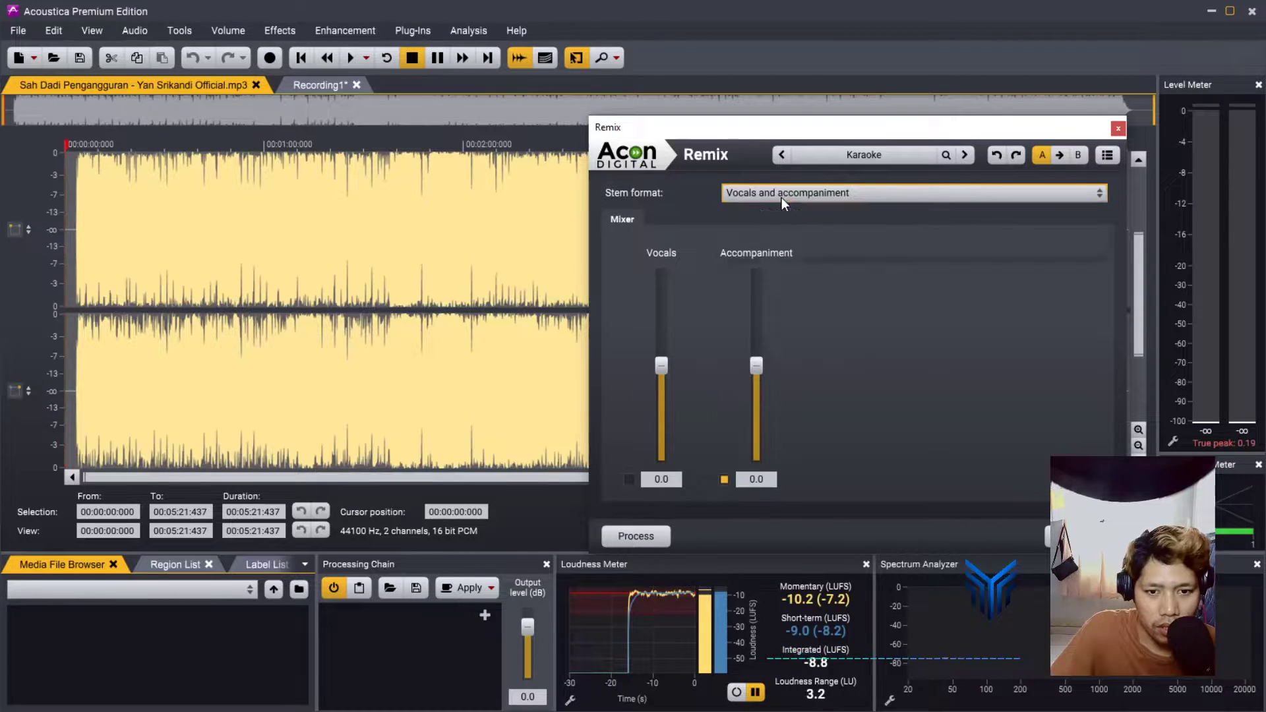
left_click(781, 230)
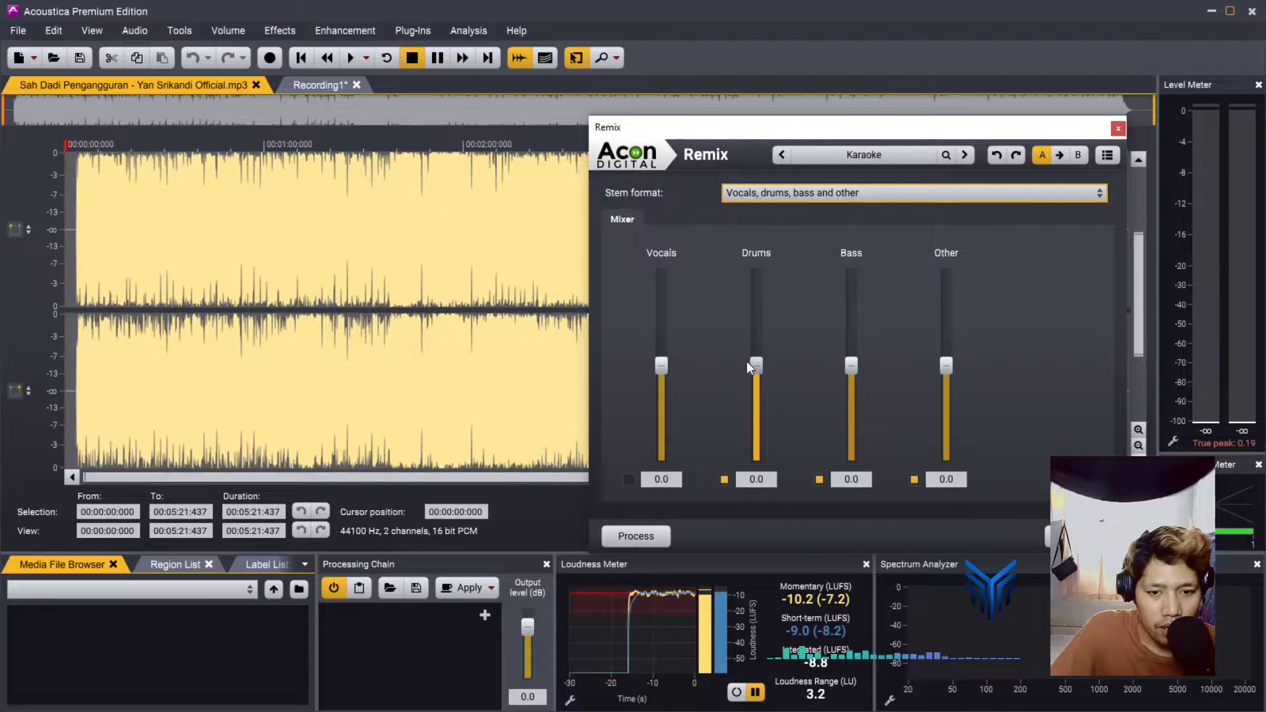
left_click_drag(662, 365, 660, 488)
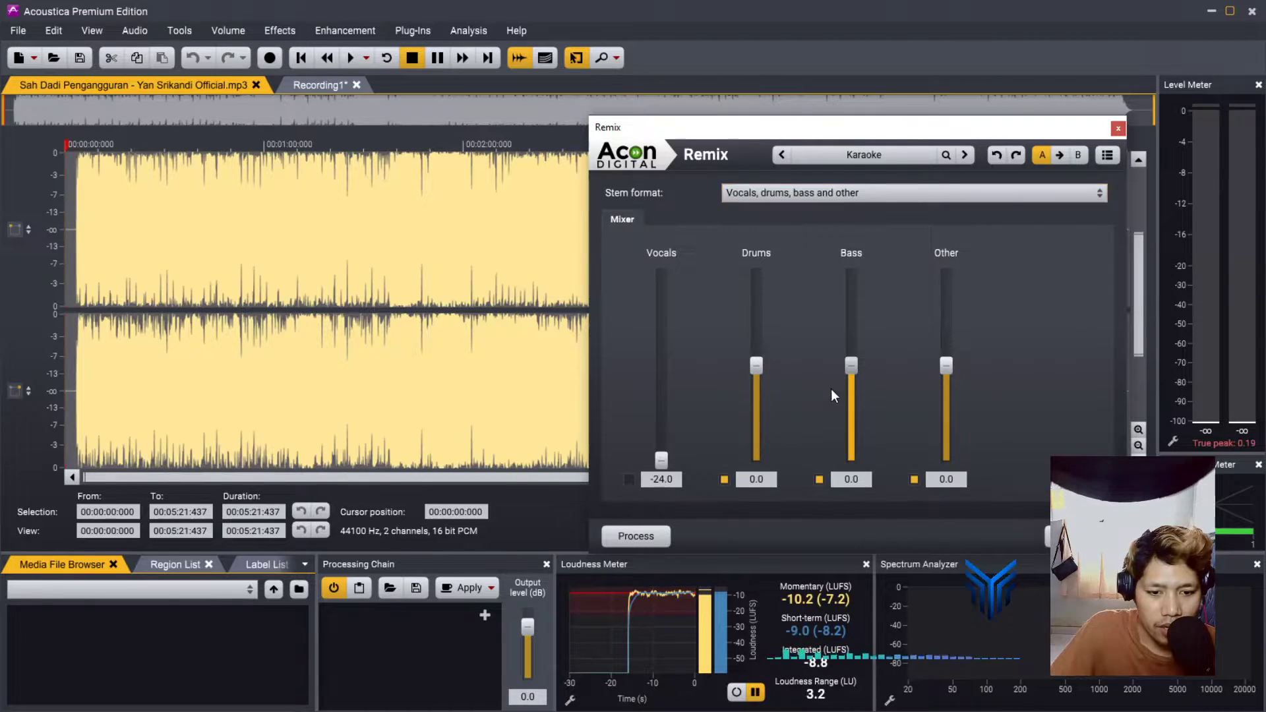
left_click_drag(851, 366, 858, 487)
left_click_drag(947, 364, 947, 485)
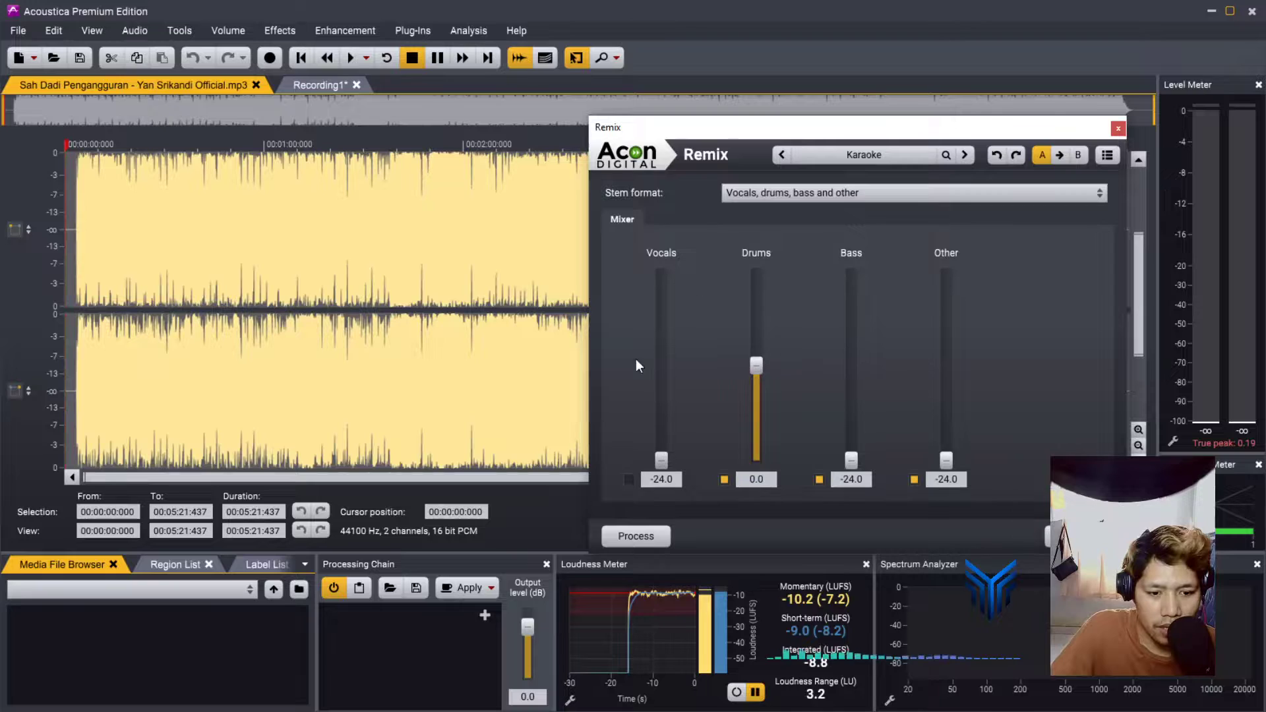
Switch the stem format to Vocals, piano, drums, bass and other, and lower the Other level to its minimum
left_click(812, 193)
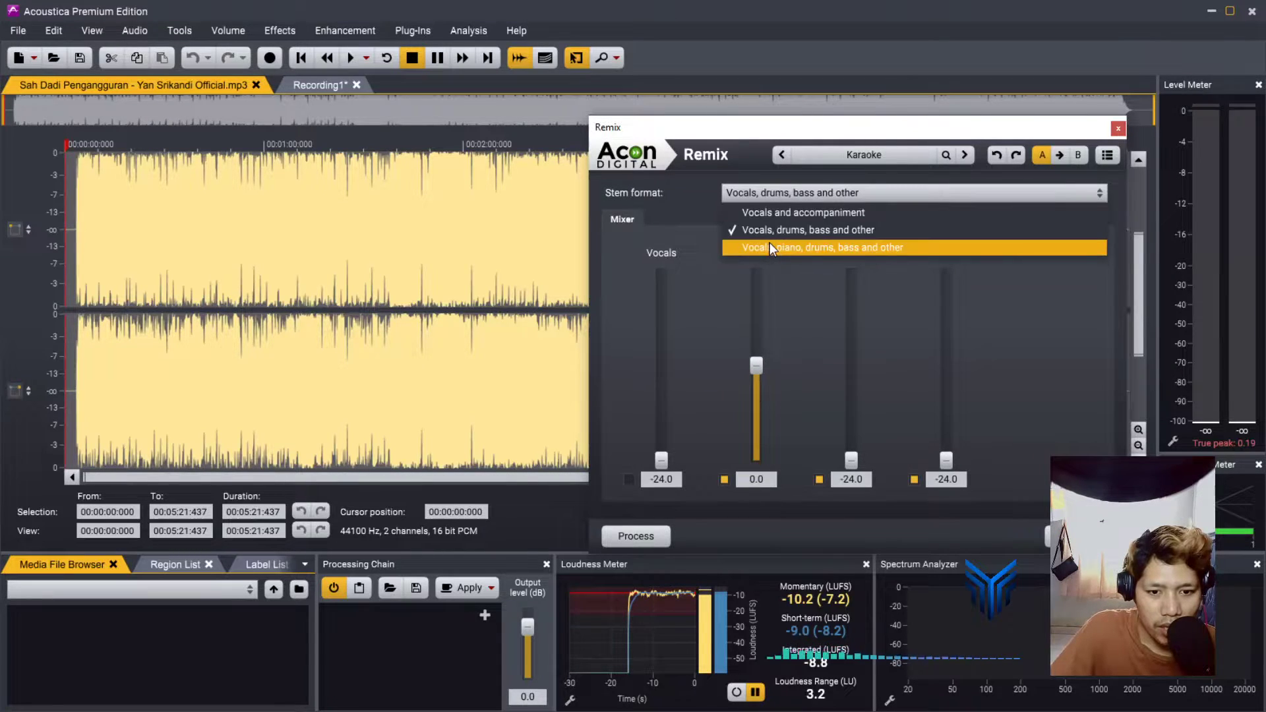
left_click(770, 242)
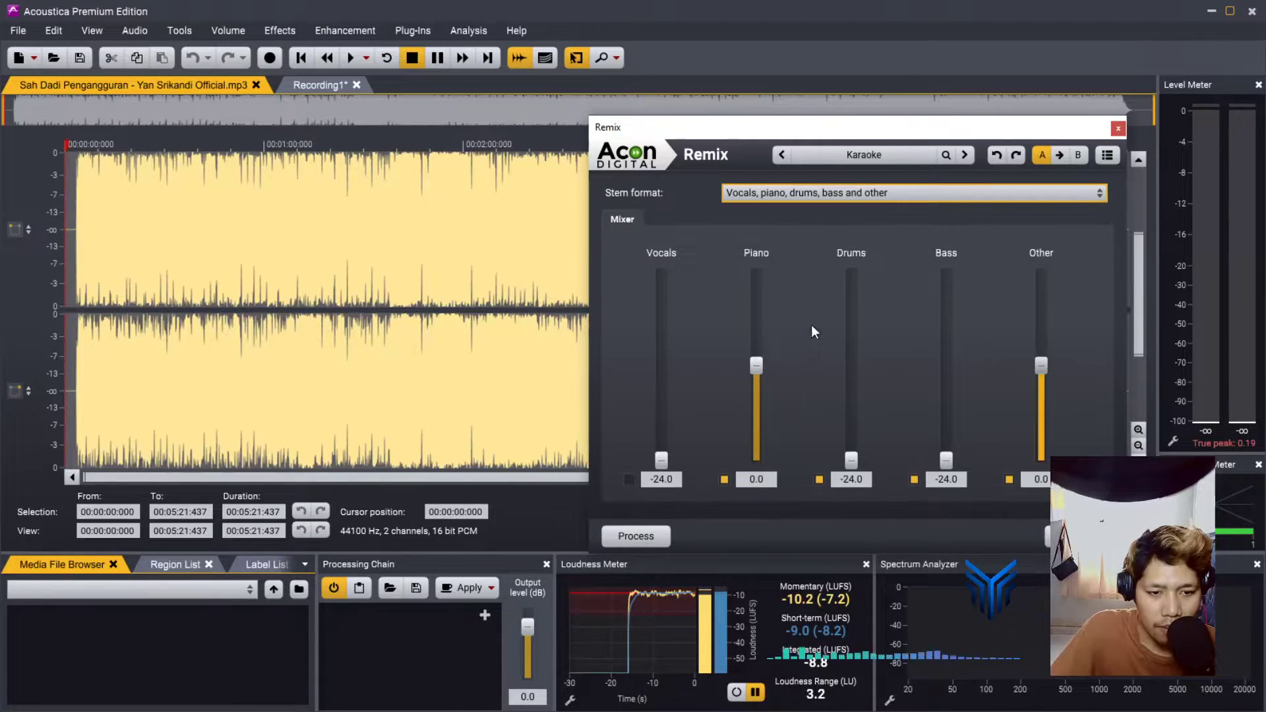
left_click_drag(1042, 365, 1041, 367)
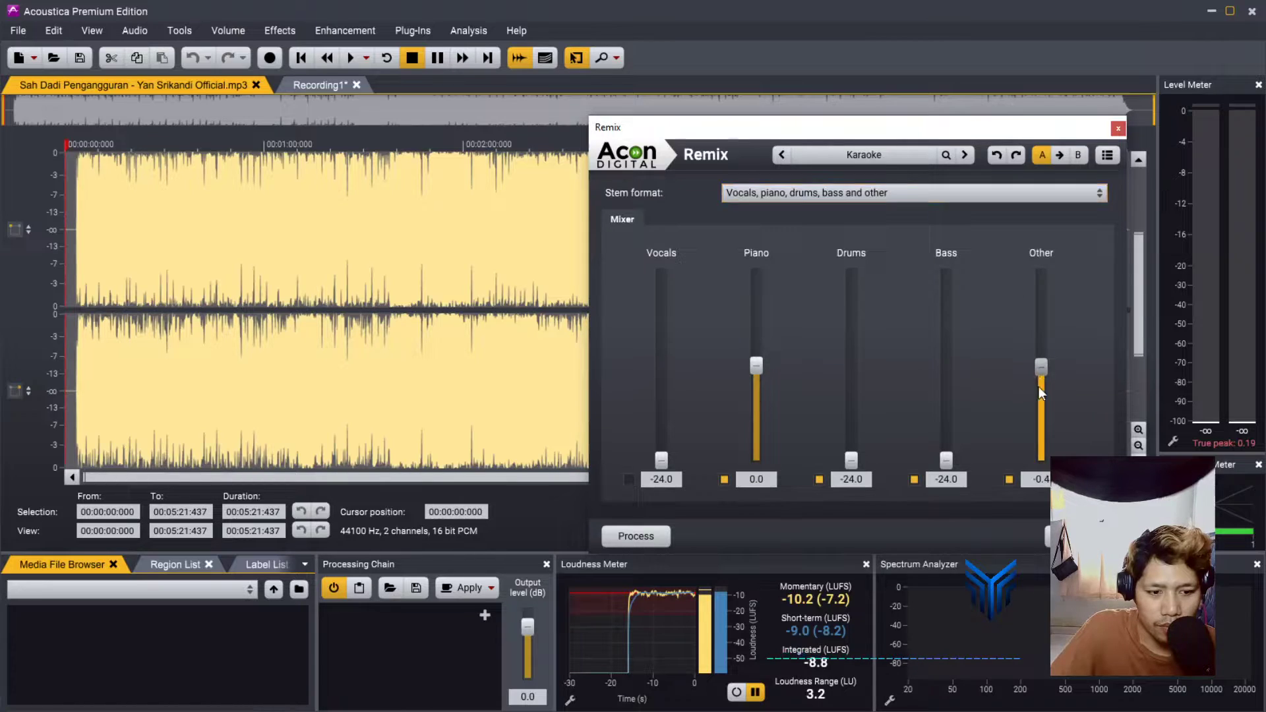
Set the Remix stem format to Vocals and accompaniment and process the selected track
left_click(825, 187)
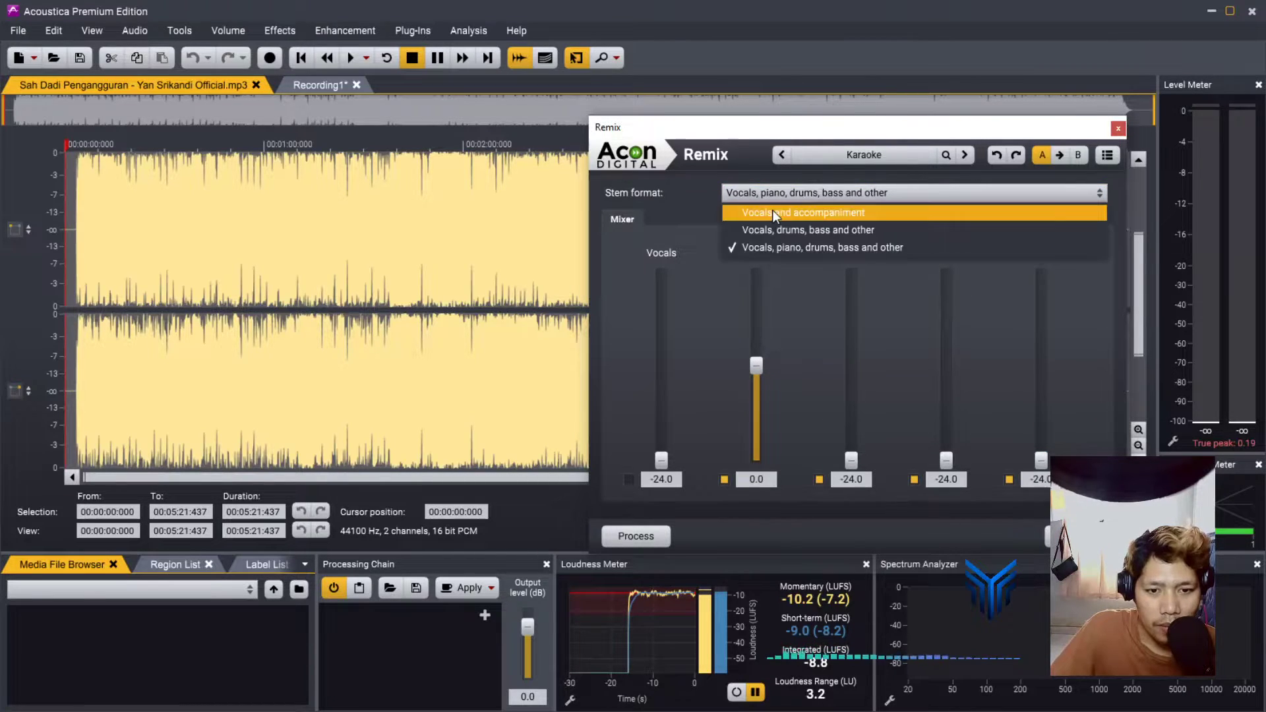
left_click(773, 209)
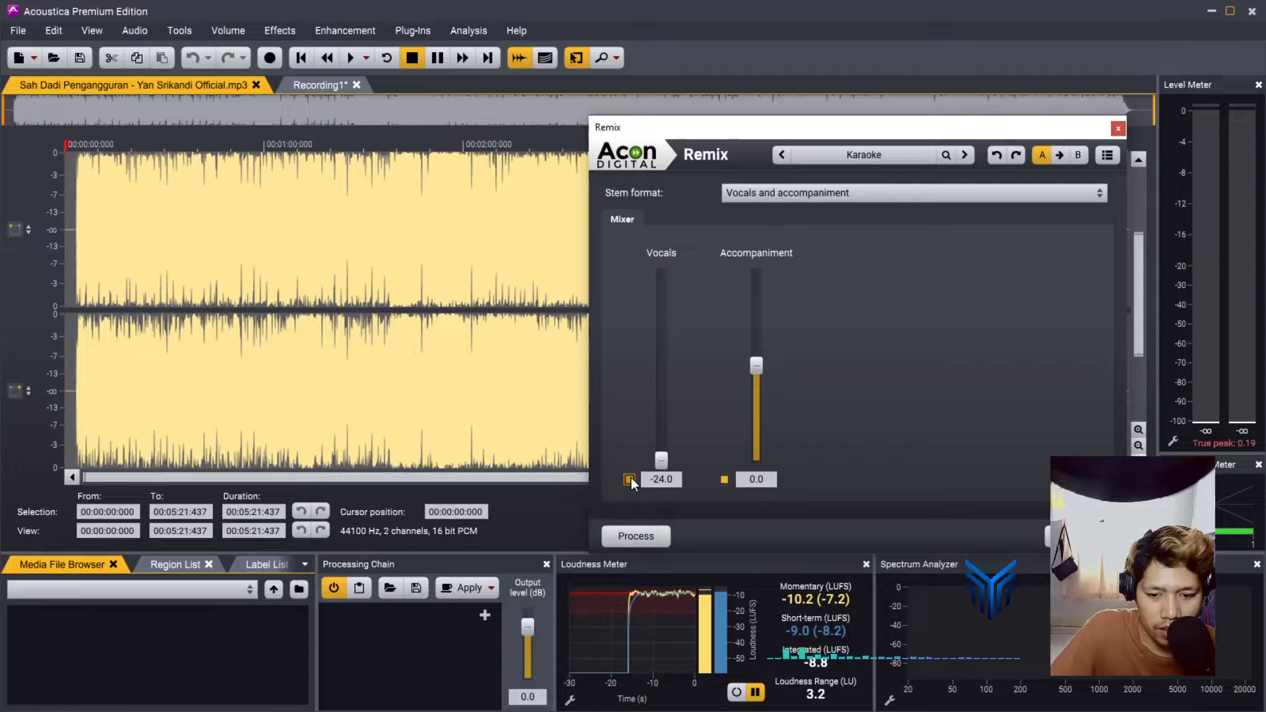
left_click(636, 537)
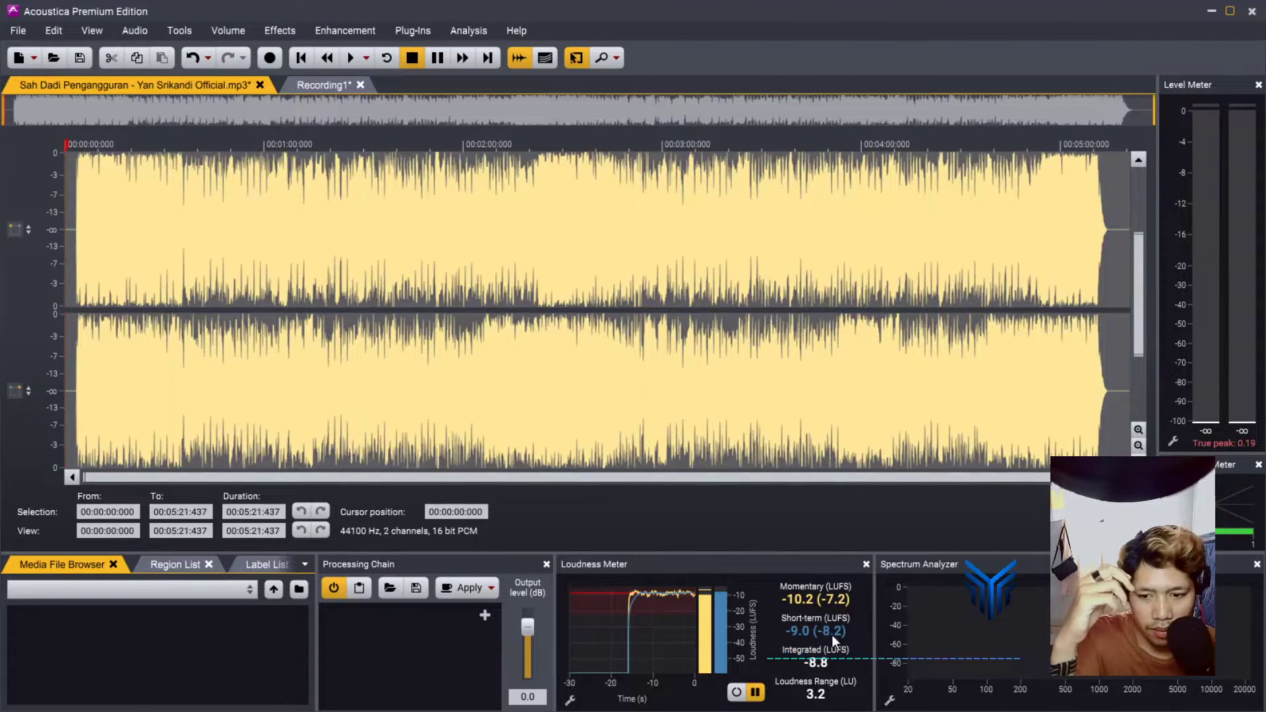
Listen to the processed track from about 40 seconds and 1 minute, and stop playback
left_click(224, 217)
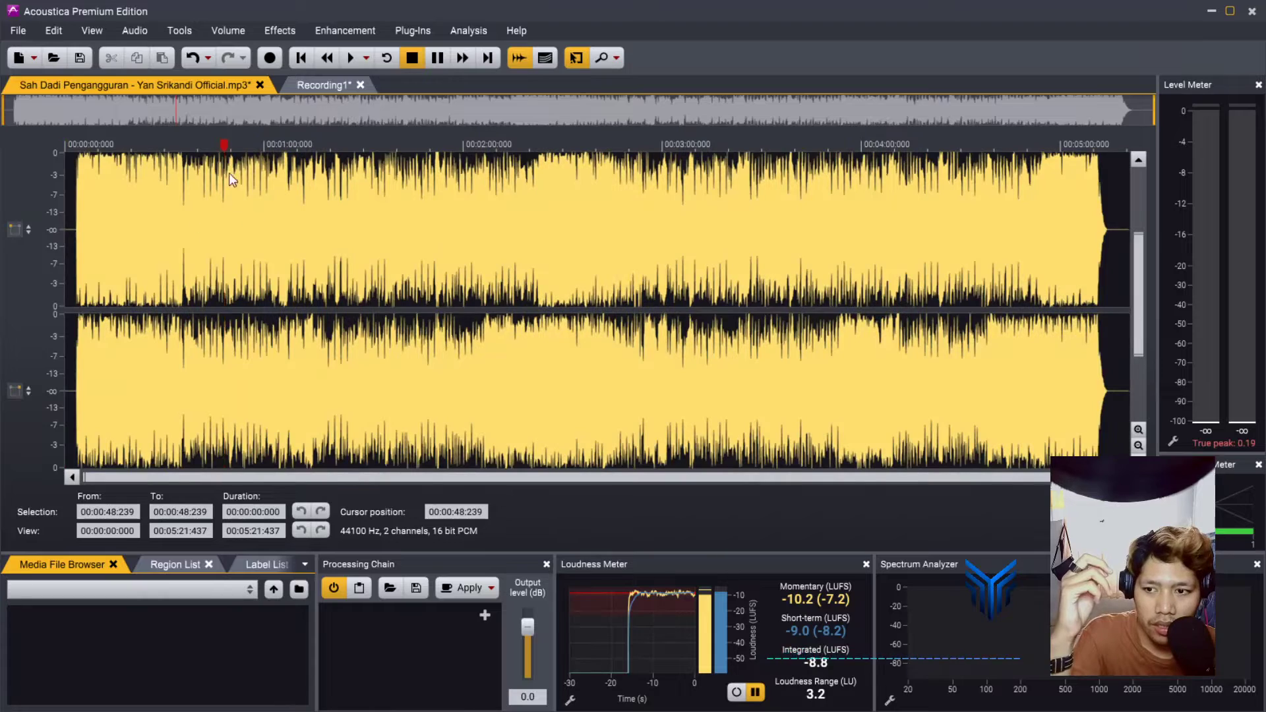
left_click(200, 140)
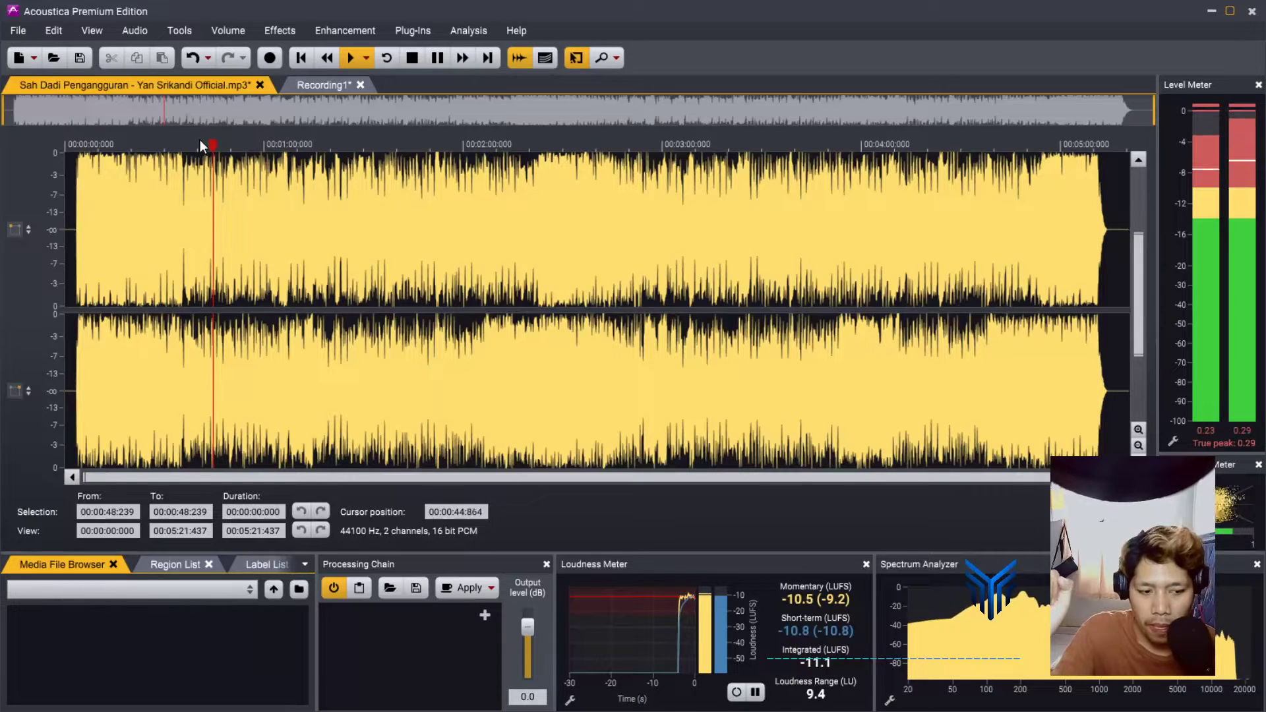
left_click(264, 141)
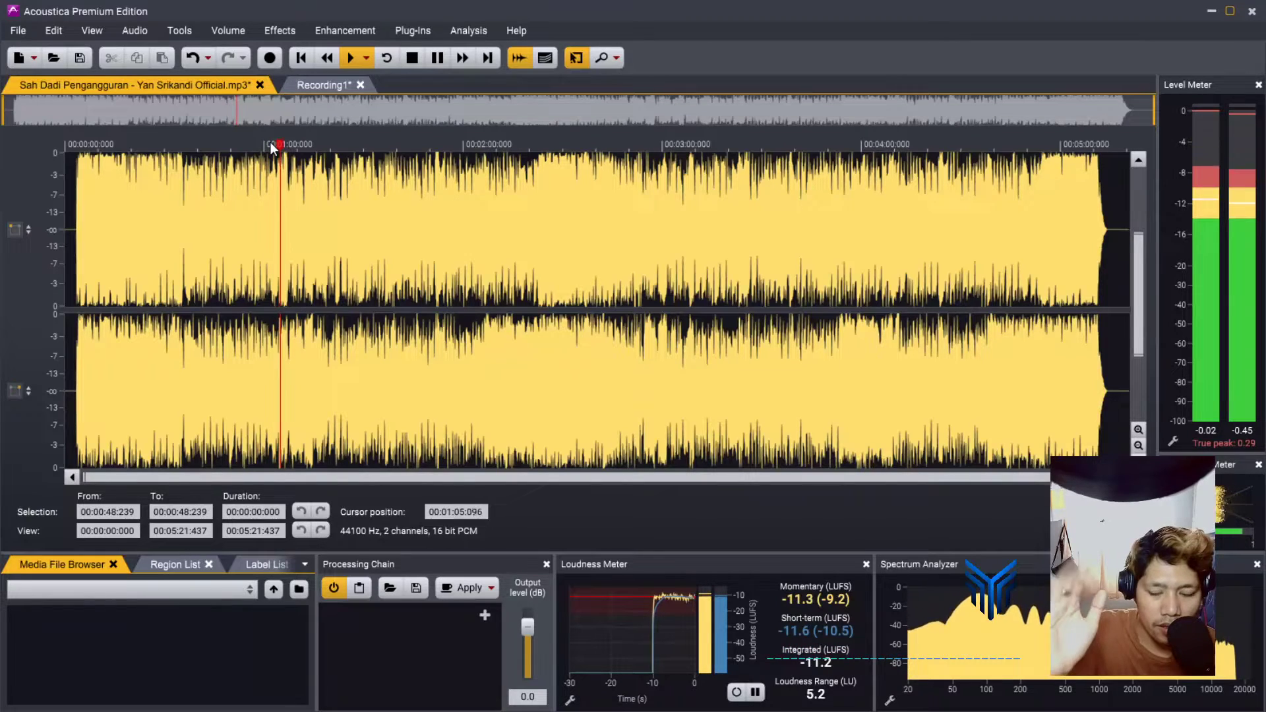
key("space")
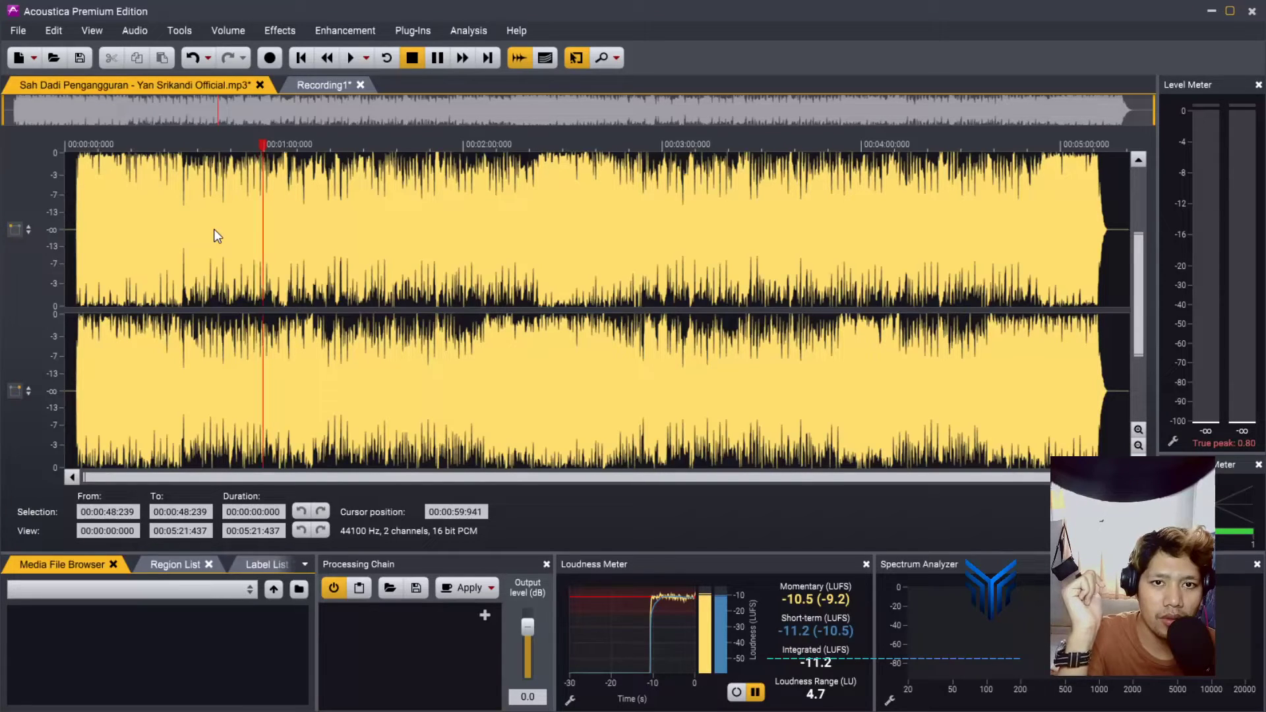
left_click(19, 31)
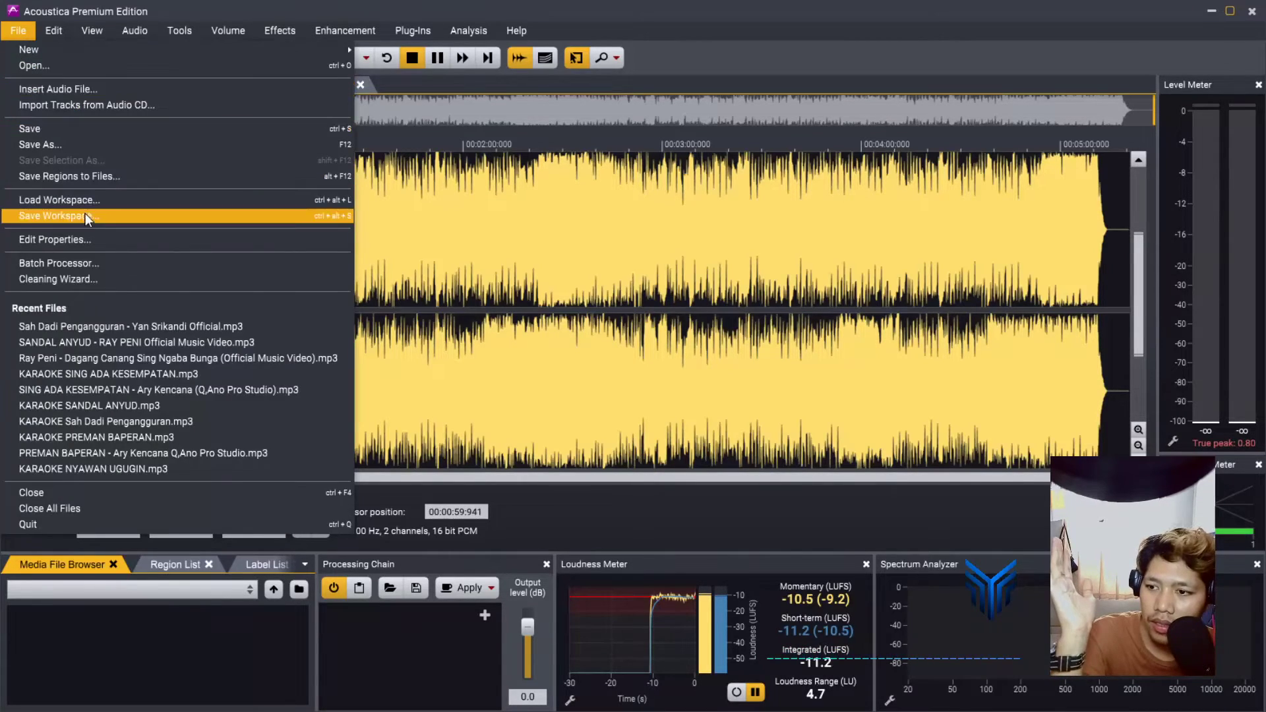
left_click(74, 147)
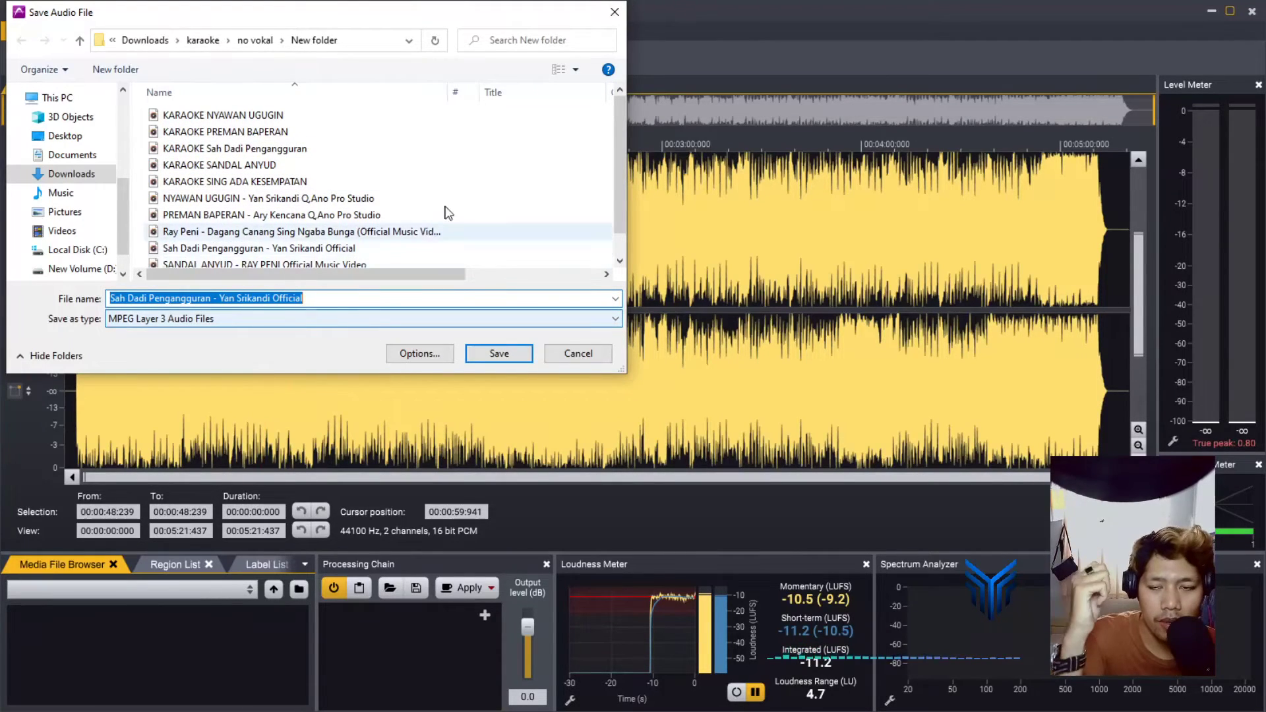
left_click(615, 12)
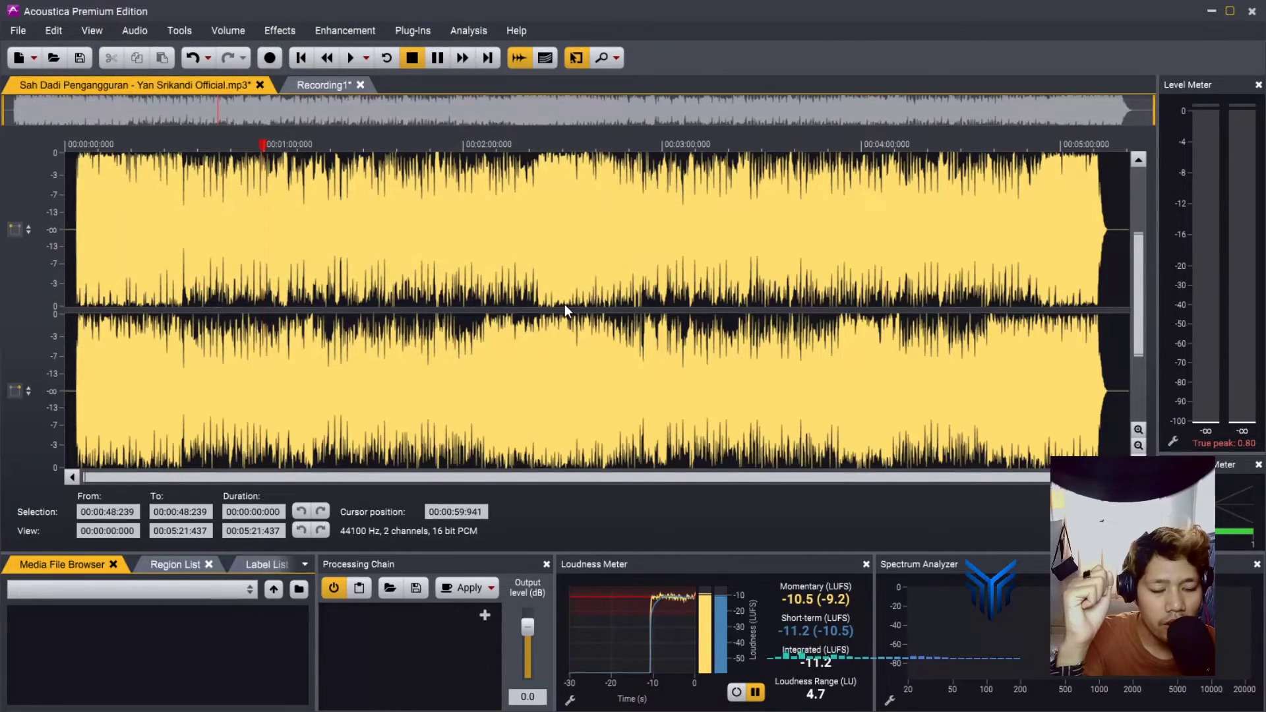